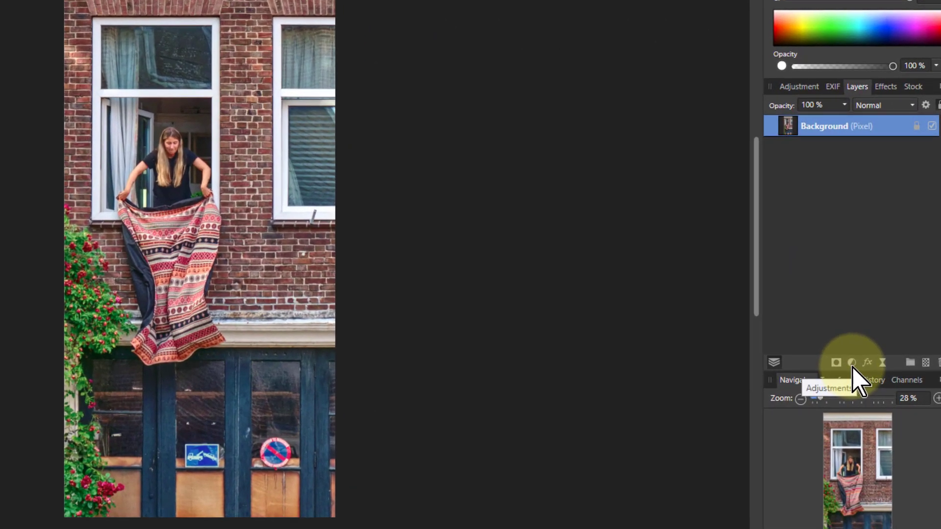
- Add a Vibrance adjustment to the blanket photo from the Layers panel's Adjustments list
left_click(877, 382)
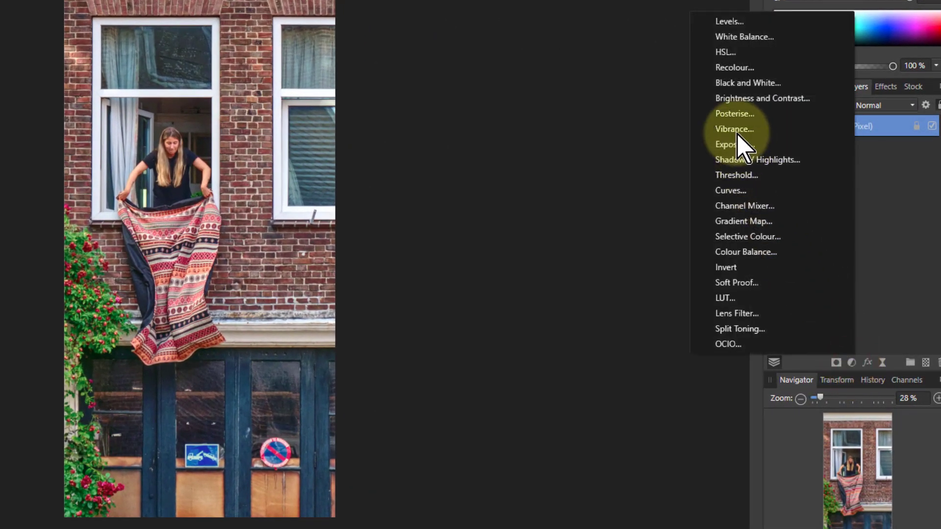
left_click(735, 130)
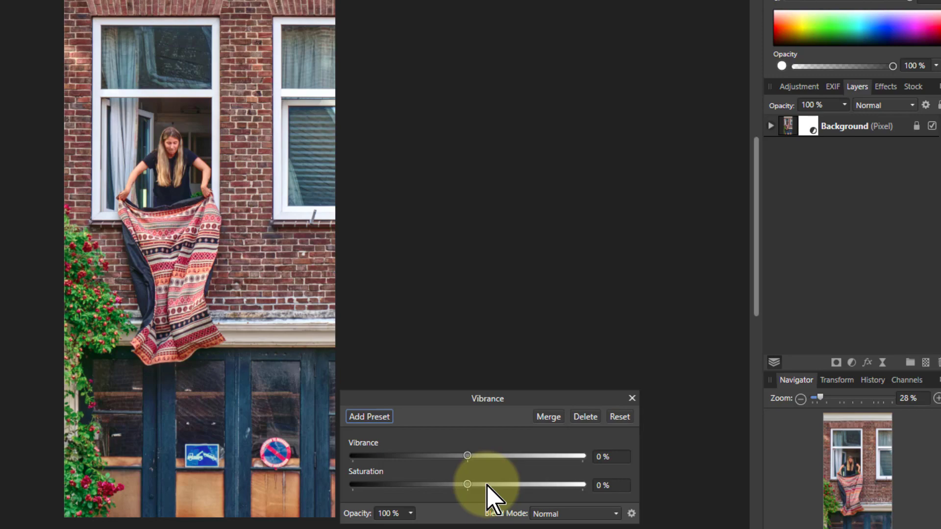
- Zoom into the blanket and preview Vibrance, then Saturation, at 100% before returning each to 0%
scroll(151, 200, "up", 4)
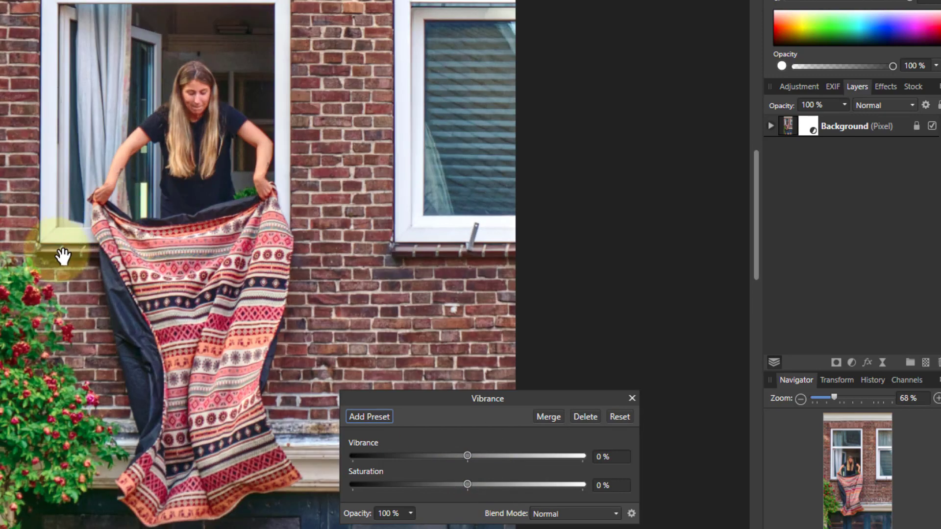
scroll(63, 255, "up", 3)
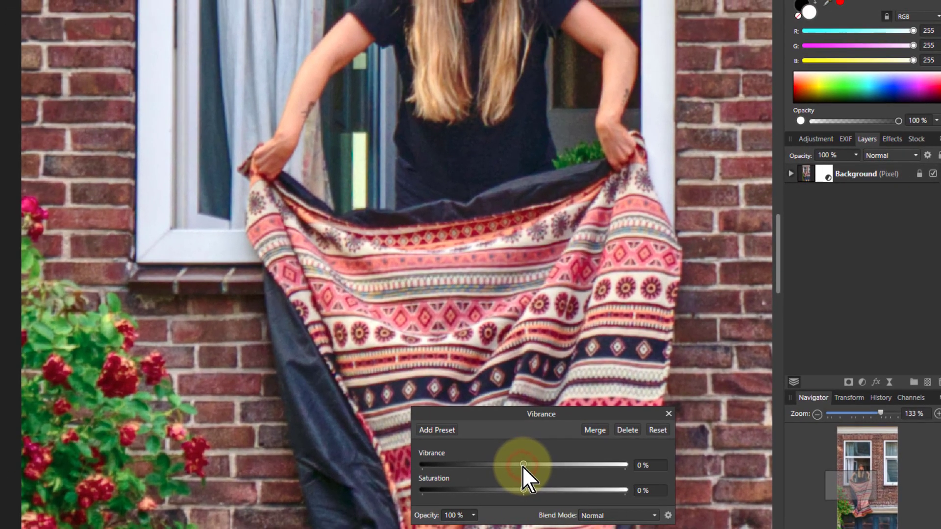
mouse_move(523, 465)
left_mouse_down()
mouse_move(667, 470)
mouse_move(521, 477)
left_mouse_up()
left_click_drag(637, 478, 531, 480)
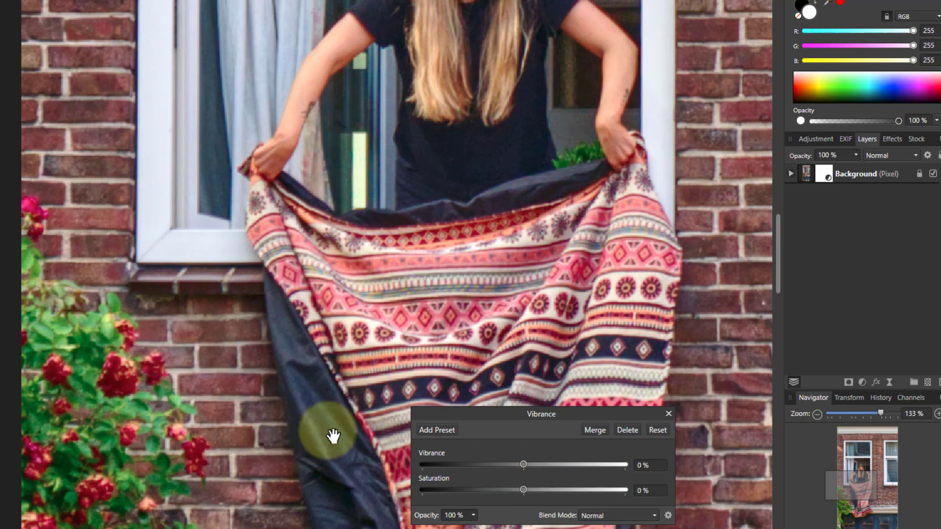
left_click_drag(524, 464, 708, 466)
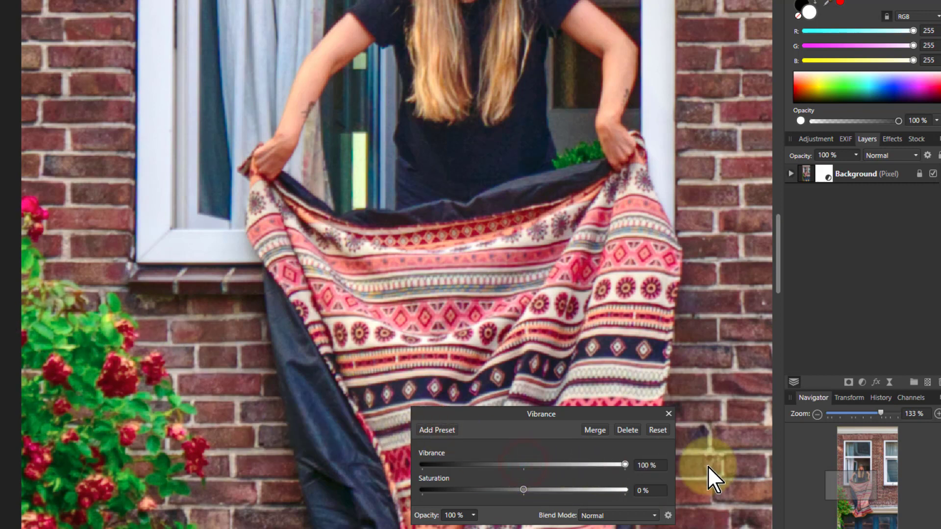
left_click_drag(593, 475, 517, 474)
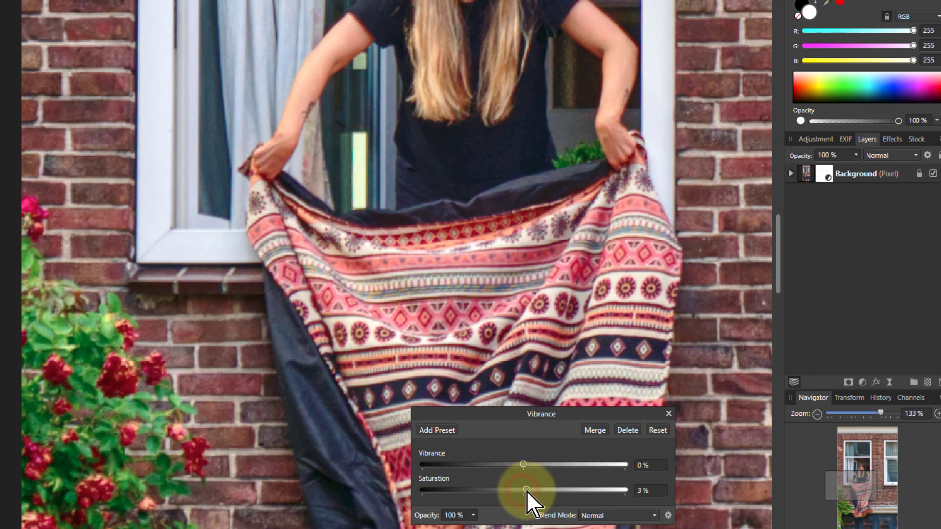
mouse_move(526, 490)
left_mouse_down()
mouse_move(668, 492)
mouse_move(524, 499)
left_mouse_up()
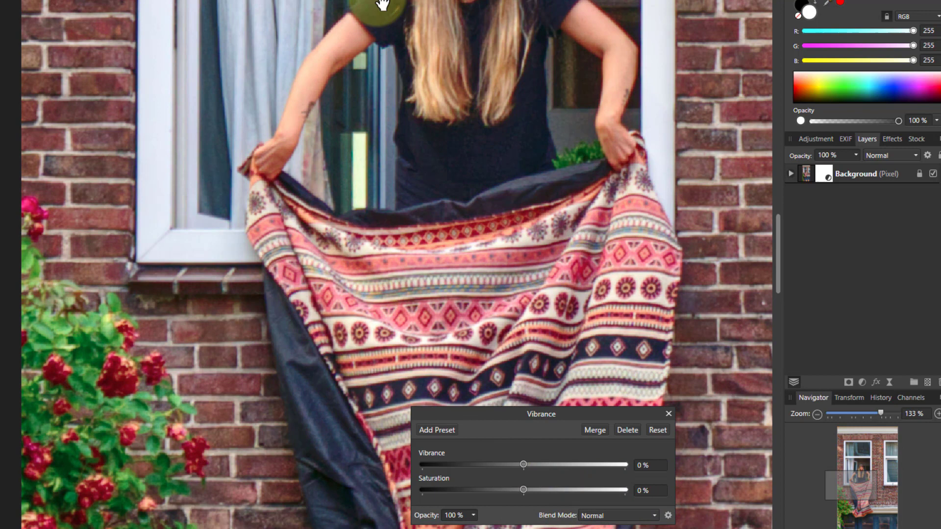
- Switch to the RGB gradient chart, open its Vibrance settings, and sweep Vibrance from -100% up
left_click(166, 2)
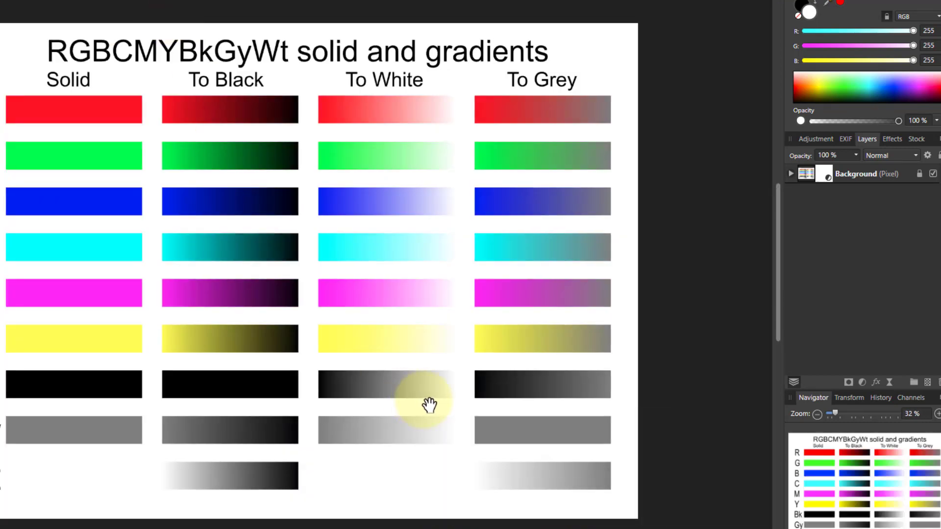
left_click(822, 174)
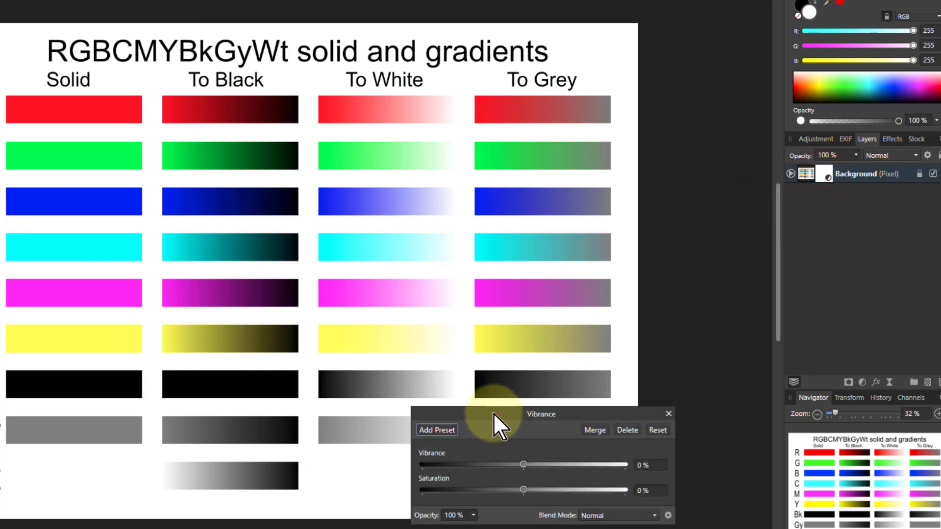
left_click_drag(493, 413, 392, 115)
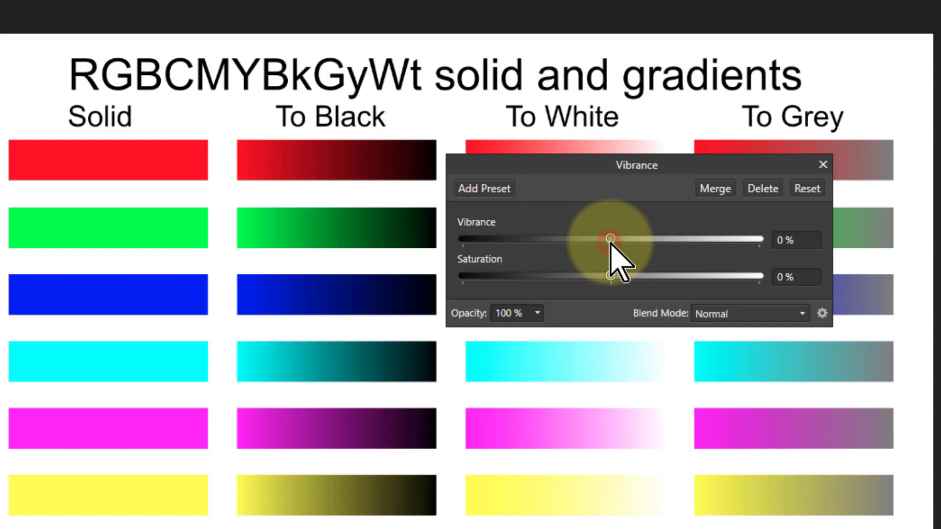
left_click_drag(610, 241, 732, 279)
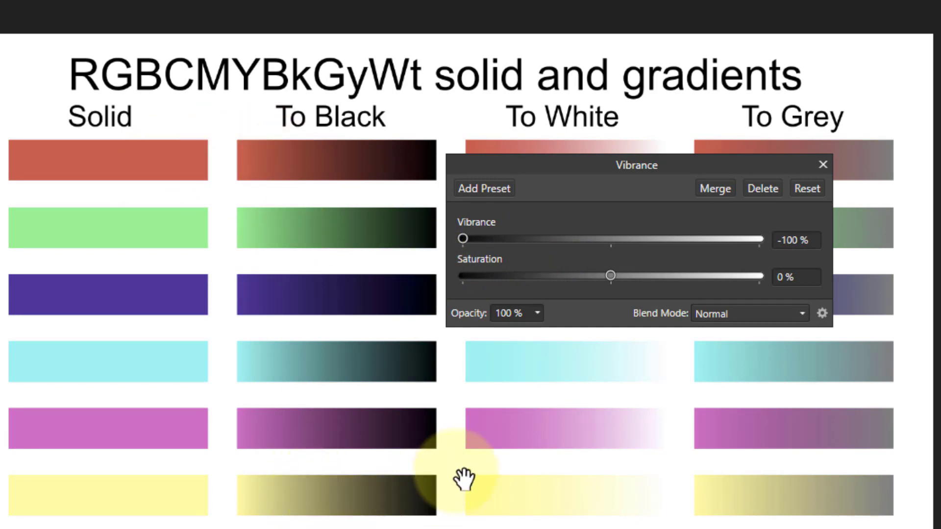
left_click_drag(462, 239, 607, 258)
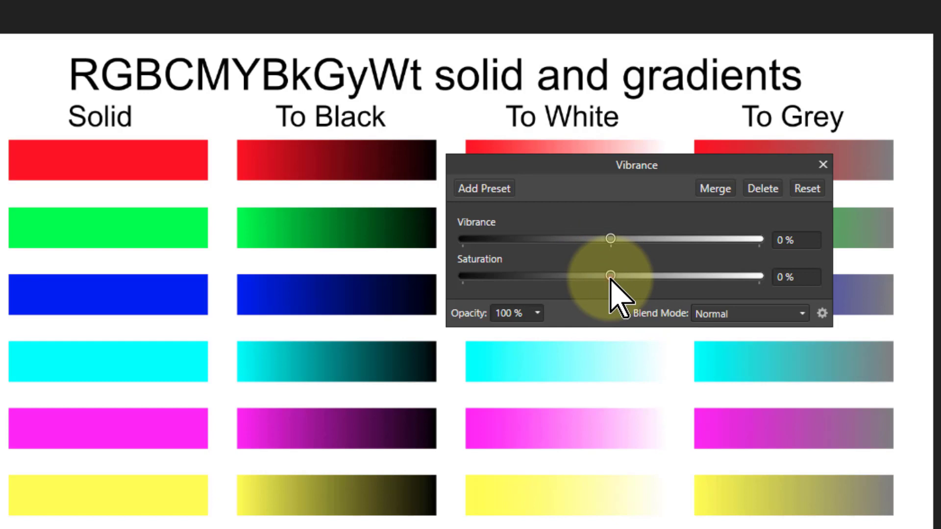
- Raise the chart's Saturation to 100% and sample the red bar's colour with the loupe
left_click_drag(610, 277, 771, 279)
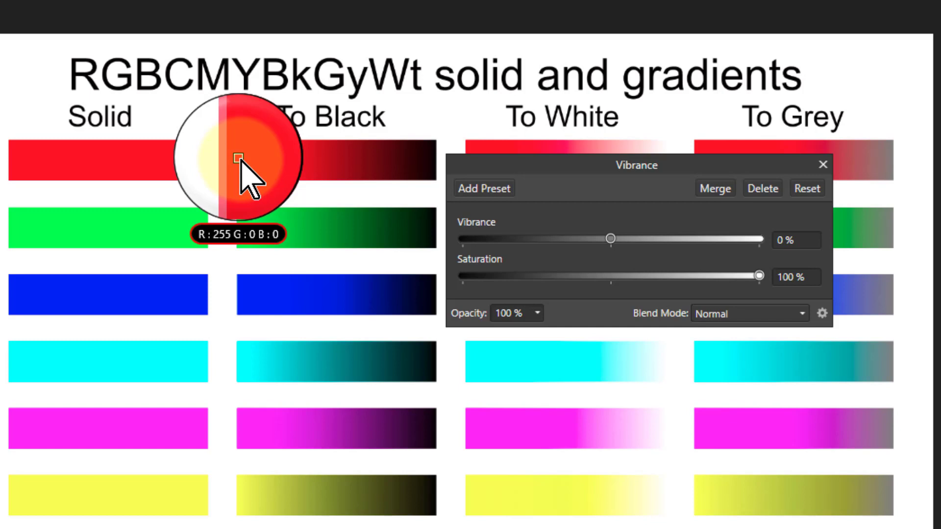
left_click_drag(238, 158, 305, 168)
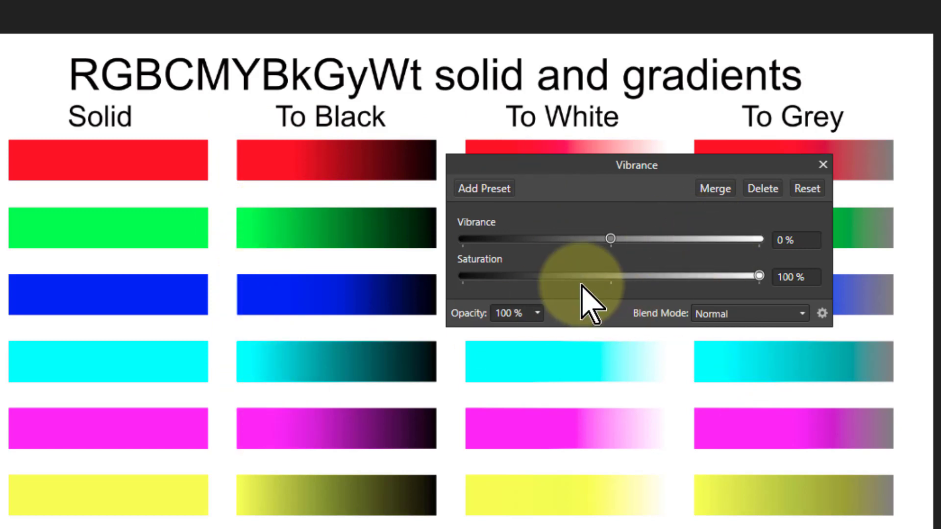
- Reset Saturation to 0%, set the chart's Vibrance to 100%, and sample the red bar's RGB values
left_click(610, 276)
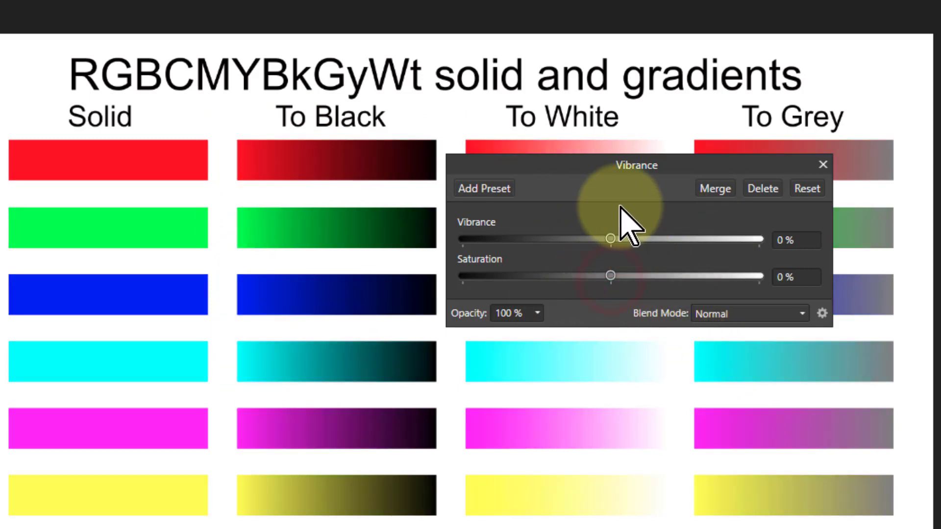
left_click_drag(611, 239, 830, 238)
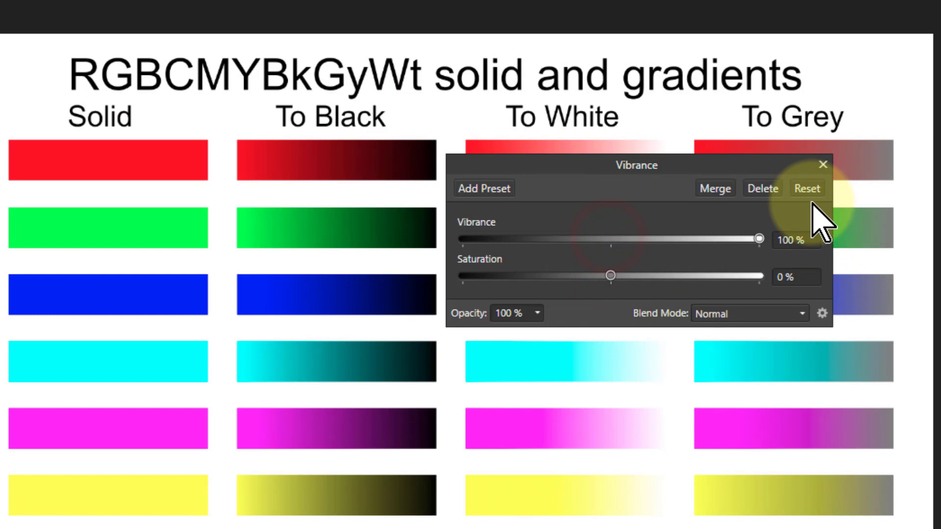
left_click_drag(788, 63, 277, 169)
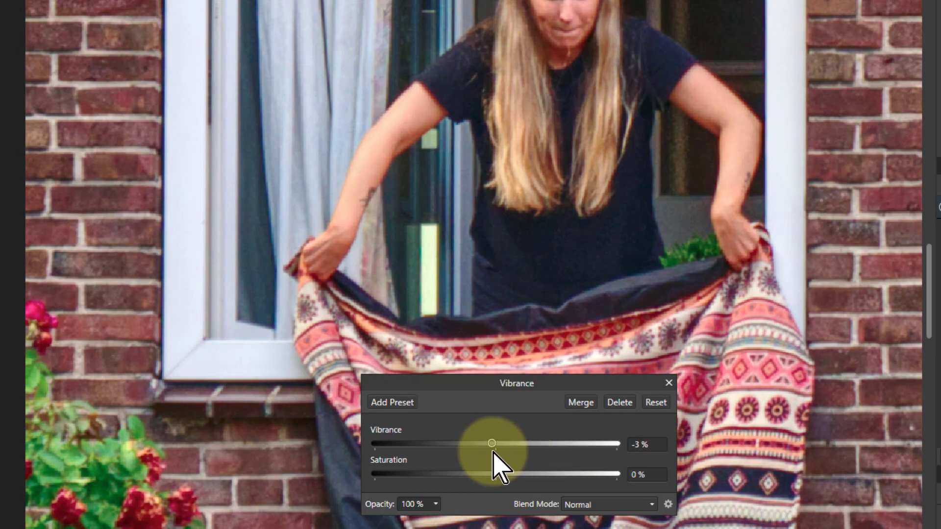
- Sweep the photo's Vibrance through its range, reset it to 0%, and raise Saturation to 100%
left_click_drag(493, 452, 600, 452)
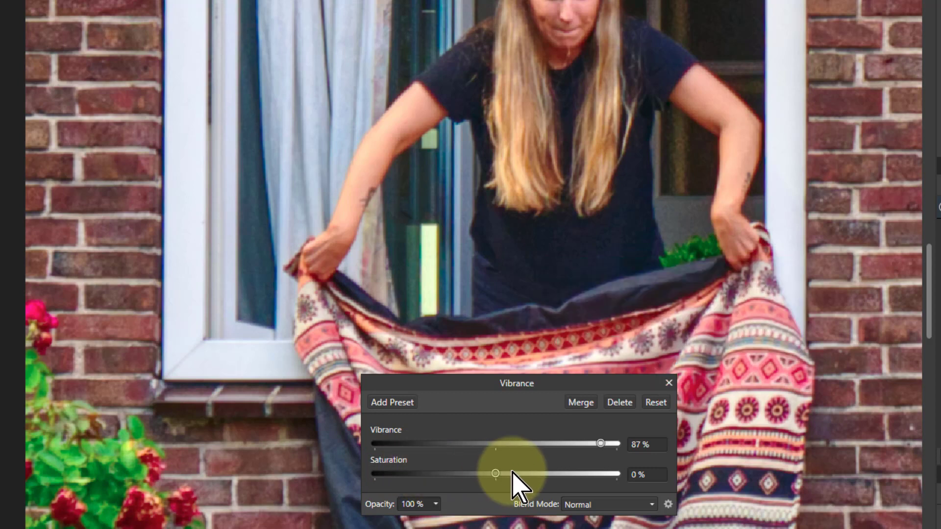
left_click(496, 444)
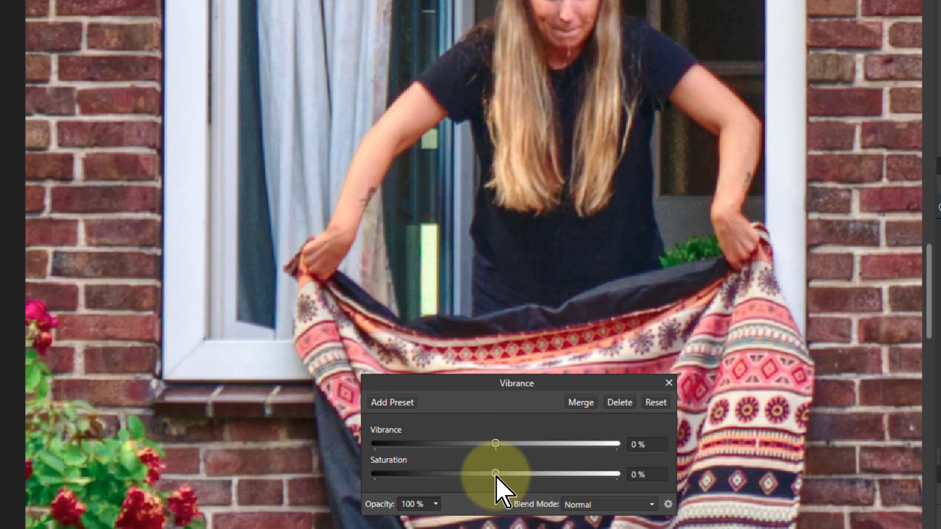
left_click_drag(495, 474, 693, 487)
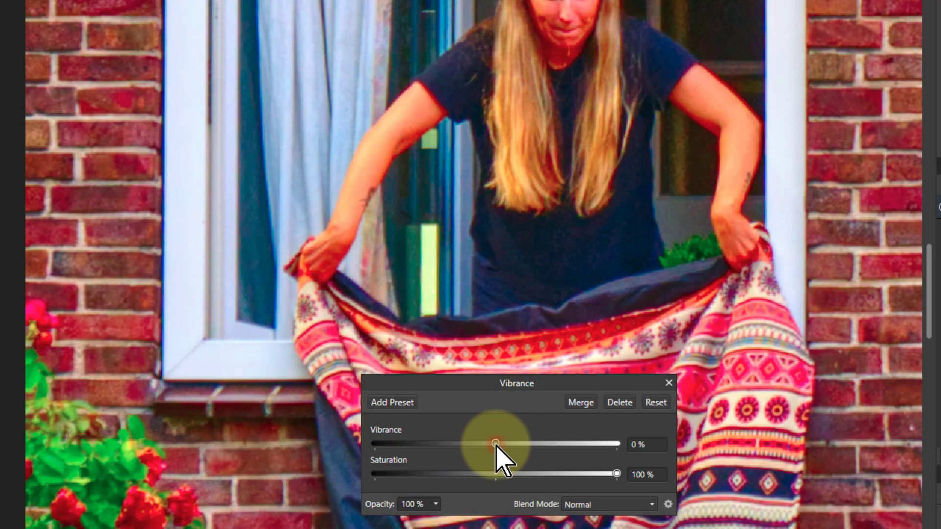
- Drop the photo's Vibrance to -100%, then toggle the Vibrance Adjustment's visibility off and on to compare
left_click_drag(493, 443, 166, 476)
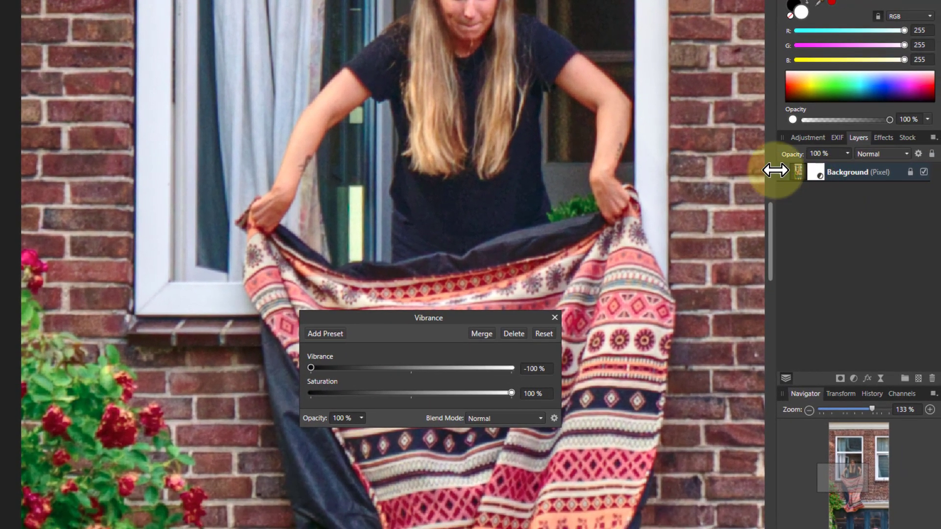
left_click(883, 193)
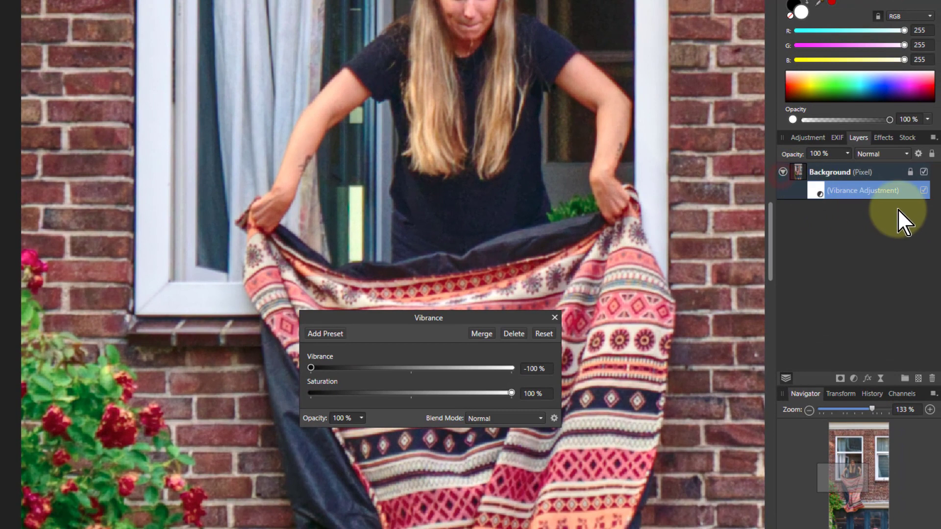
left_click(925, 191)
left_click(924, 191)
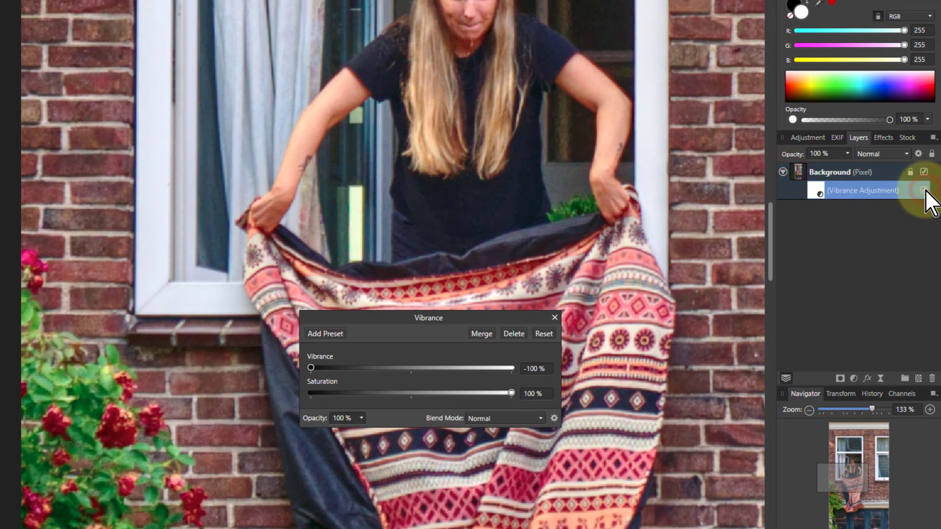
left_click(924, 190)
left_click(925, 191)
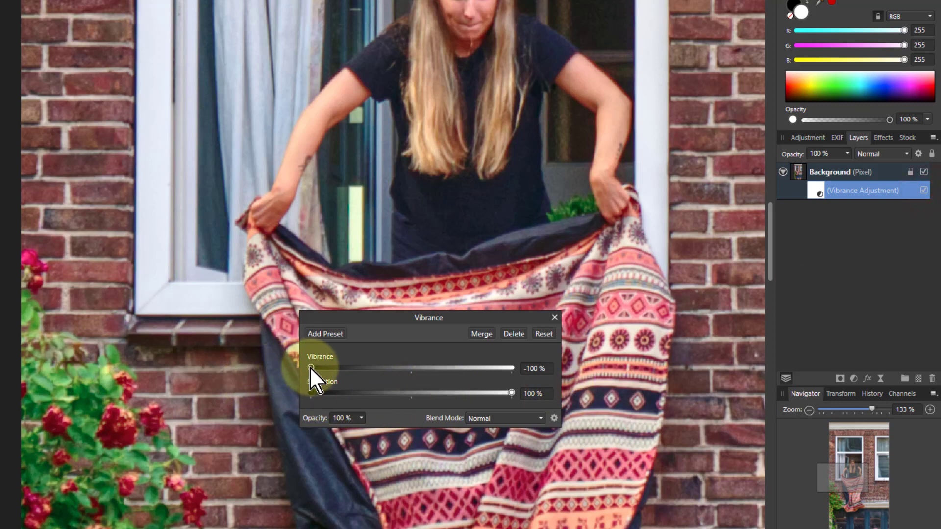
- Bring the photo's Vibrance back up to 0% and drop Saturation to about 2%
left_click_drag(316, 366, 343, 371)
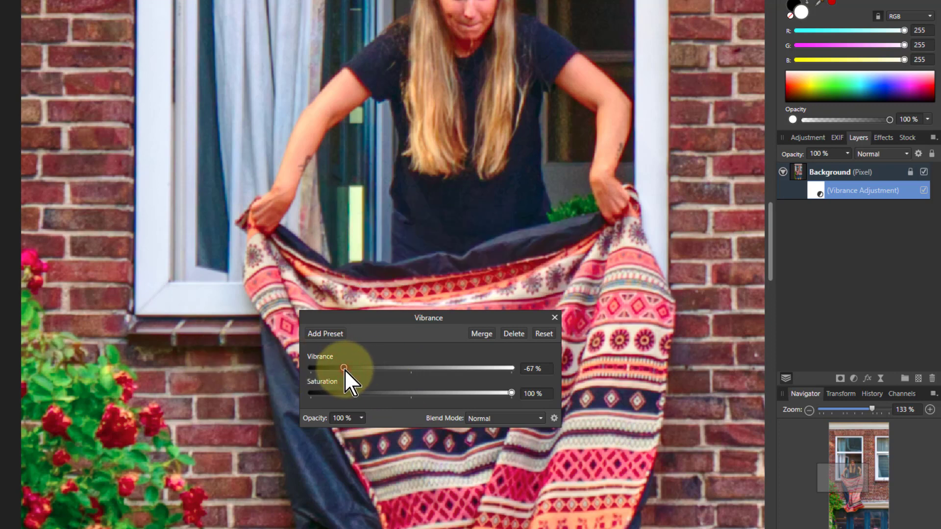
left_click_drag(344, 368, 417, 383)
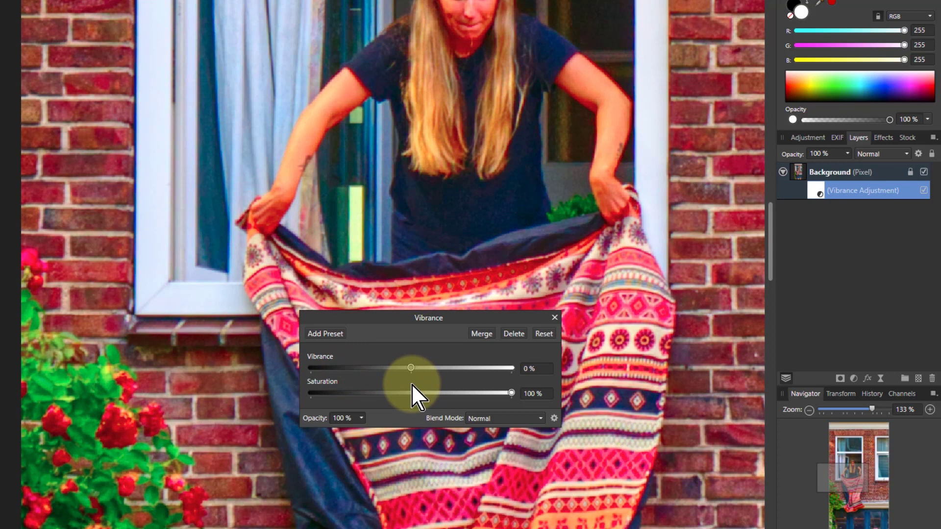
left_click(413, 394)
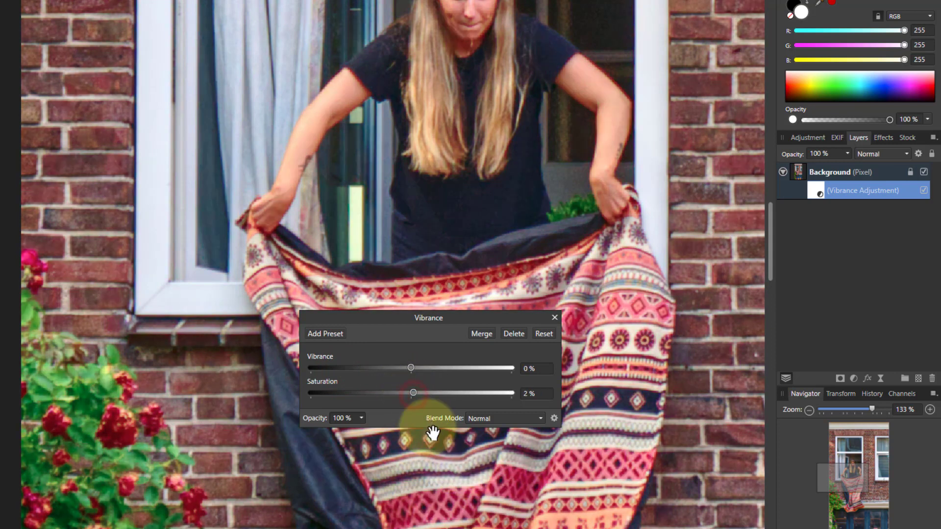